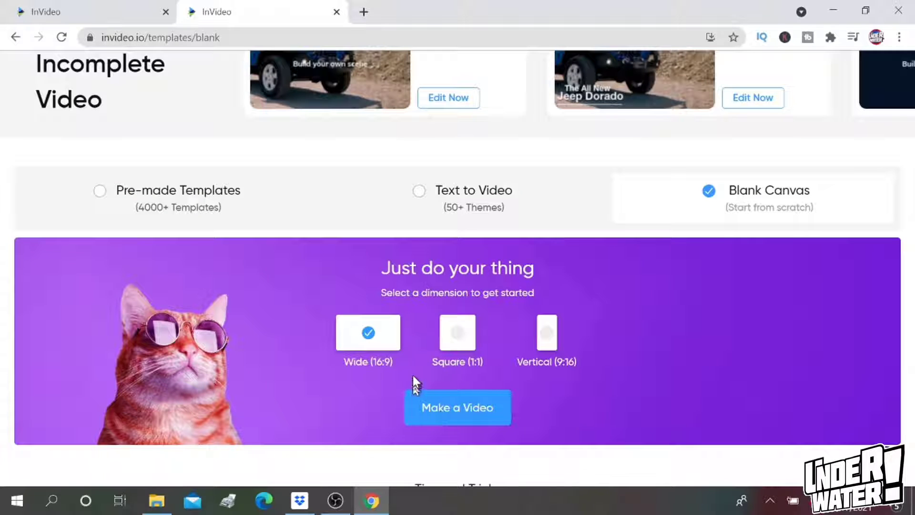
Make a wide (16:9) blank-canvas video and fill the first scene with jeep.mp4 trimmed to about its first 3.39 seconds.
{"action": "left_click", "coordinate": [452, 411]}
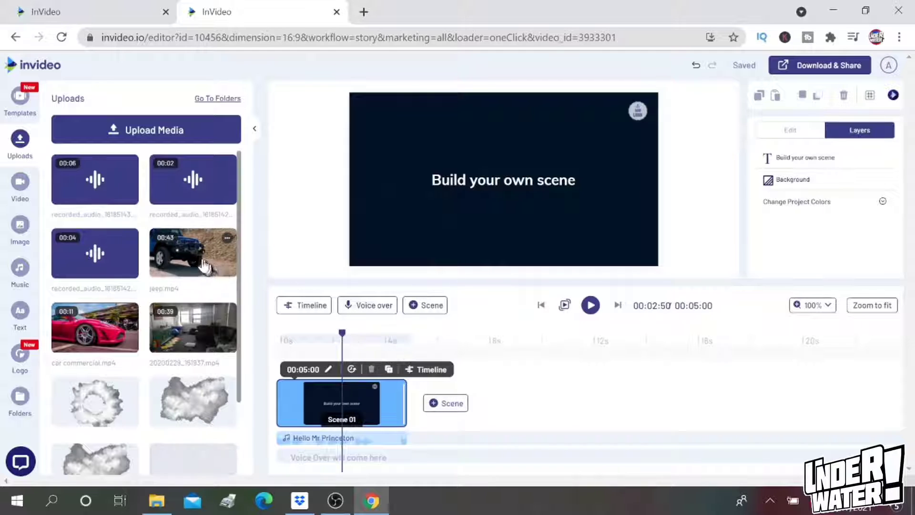
{"action": "left_click_drag", "start_coordinate": [193, 260], "coordinate": [466, 172]}
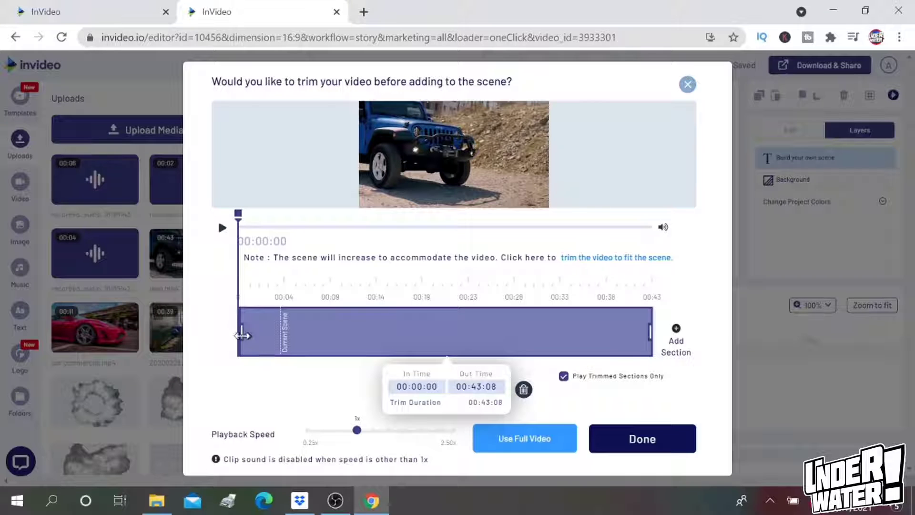
{"action": "mouse_move", "coordinate": [242, 334]}
{"action": "left_mouse_down"}
{"action": "mouse_move", "coordinate": [299, 339]}
{"action": "mouse_move", "coordinate": [231, 326]}
{"action": "left_mouse_up"}
{"action": "left_click_drag", "start_coordinate": [648, 328], "coordinate": [272, 319]}
{"action": "left_click", "coordinate": [618, 444]}
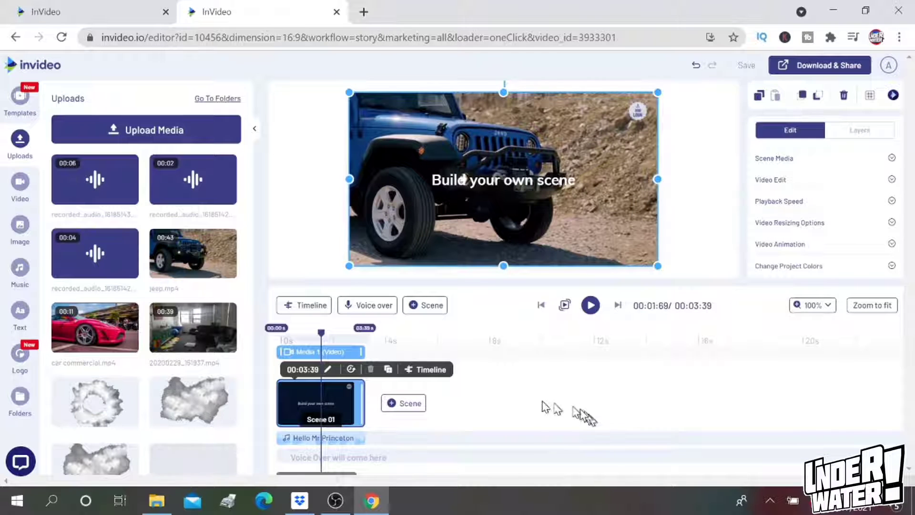
Add a second blank scene and fill it with jeep.mp4 trimmed from about 00:03:46 to 00:07:11.
{"action": "mouse_move", "coordinate": [400, 405]}
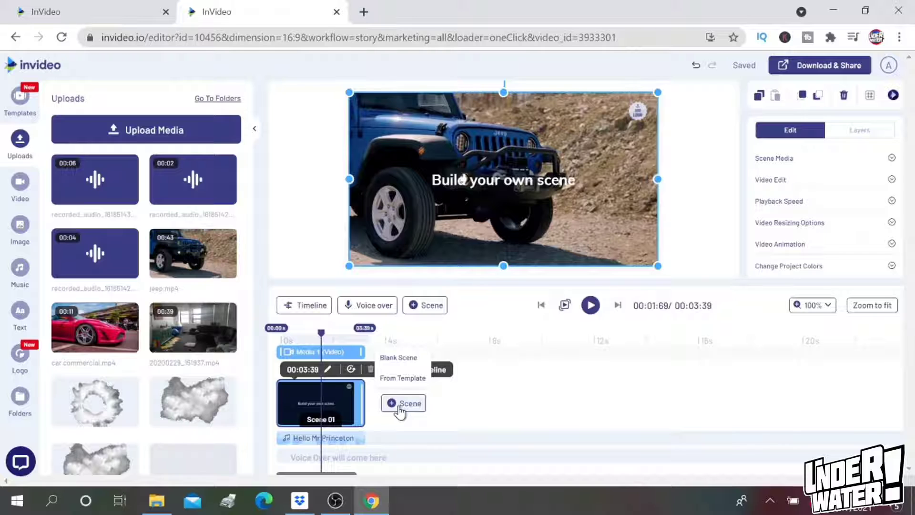
{"action": "left_click", "coordinate": [409, 360]}
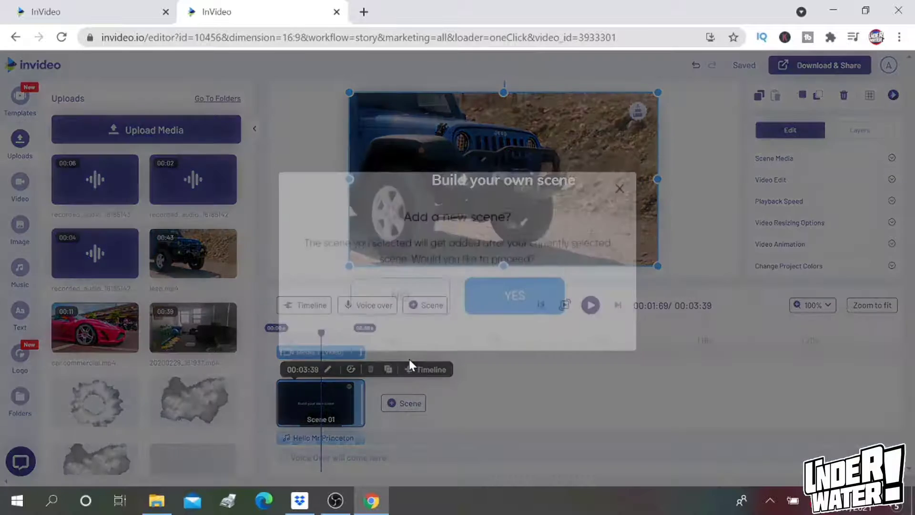
{"action": "left_click", "coordinate": [493, 307]}
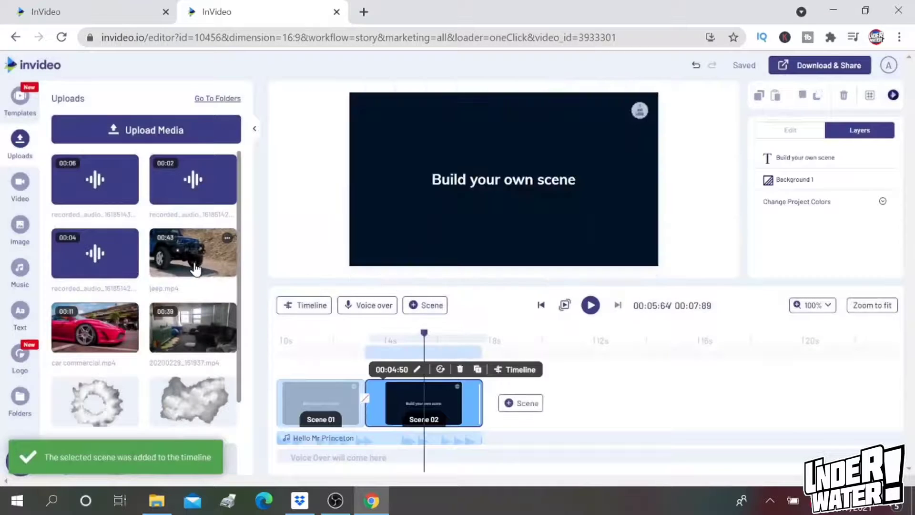
{"action": "left_click_drag", "start_coordinate": [195, 270], "coordinate": [490, 206]}
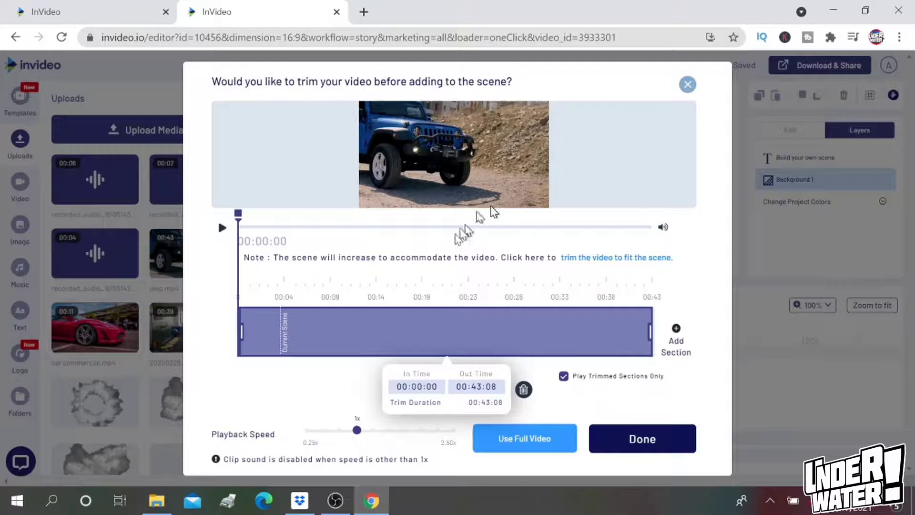
{"action": "left_click_drag", "start_coordinate": [242, 328], "coordinate": [272, 324]}
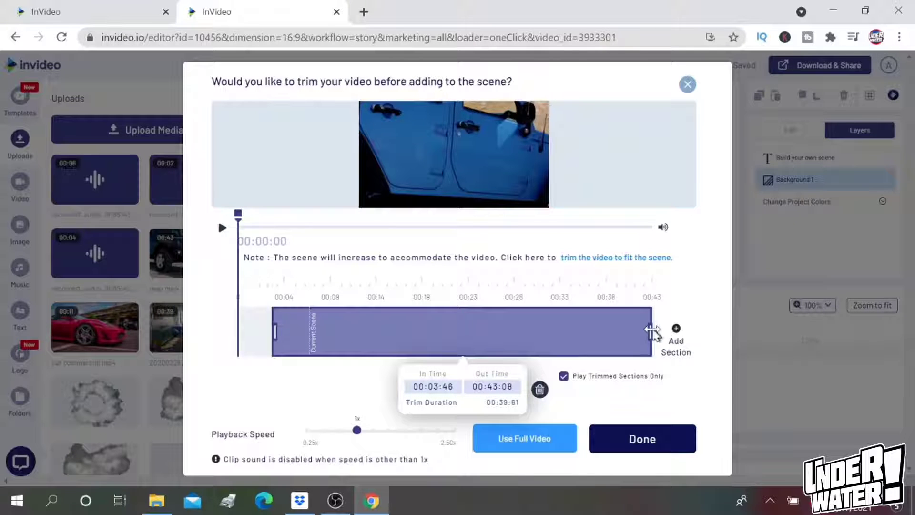
{"action": "left_click_drag", "start_coordinate": [649, 329], "coordinate": [305, 333]}
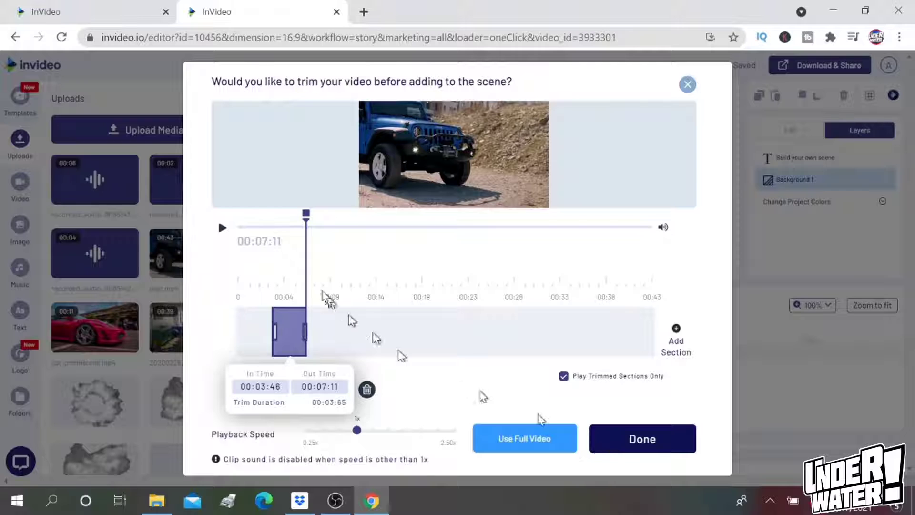
{"action": "left_click", "coordinate": [629, 439]}
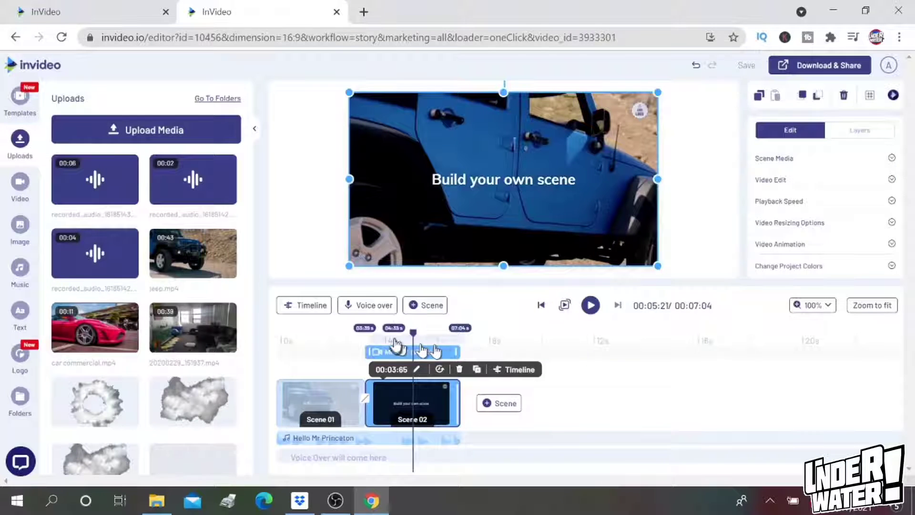
Return the playhead to the start of the timeline and delete the Hello Mr Princeton background music.
{"action": "left_click_drag", "start_coordinate": [411, 329], "coordinate": [287, 338]}
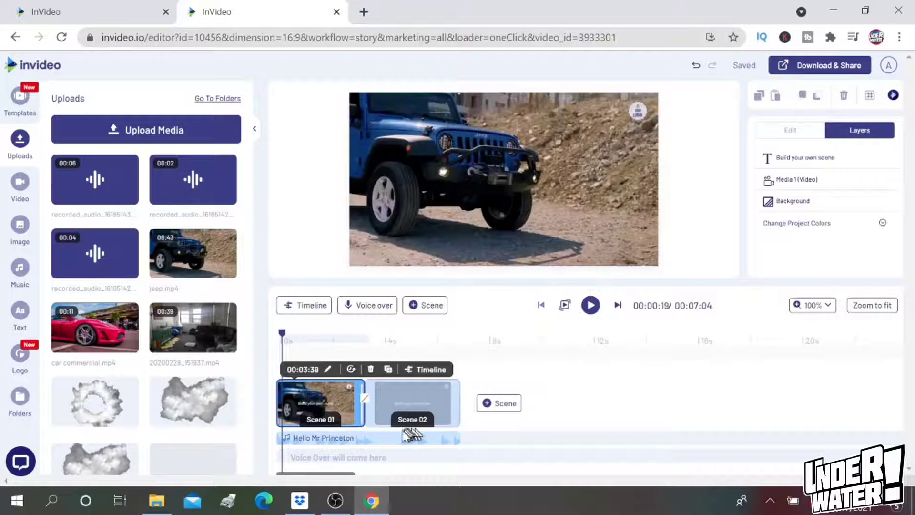
{"action": "left_click", "coordinate": [380, 439]}
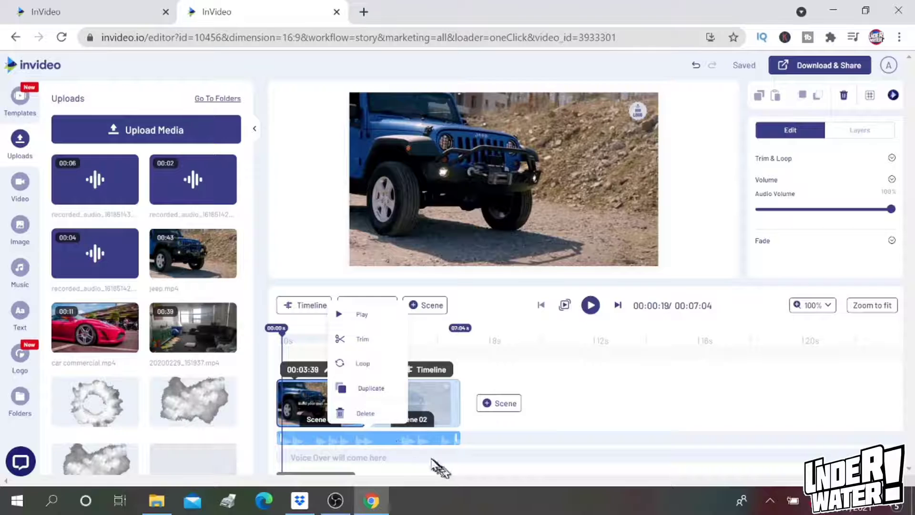
{"action": "left_click", "coordinate": [422, 441]}
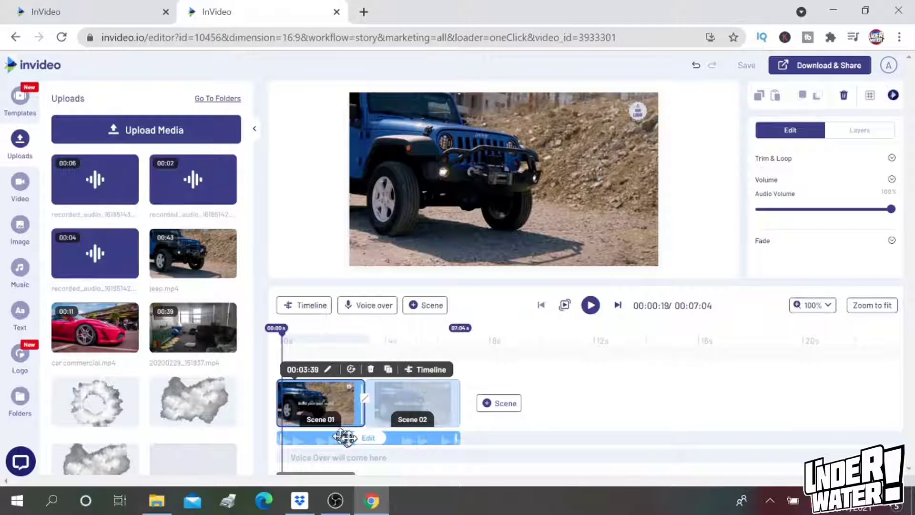
{"action": "left_click", "coordinate": [367, 444]}
{"action": "left_click", "coordinate": [367, 413]}
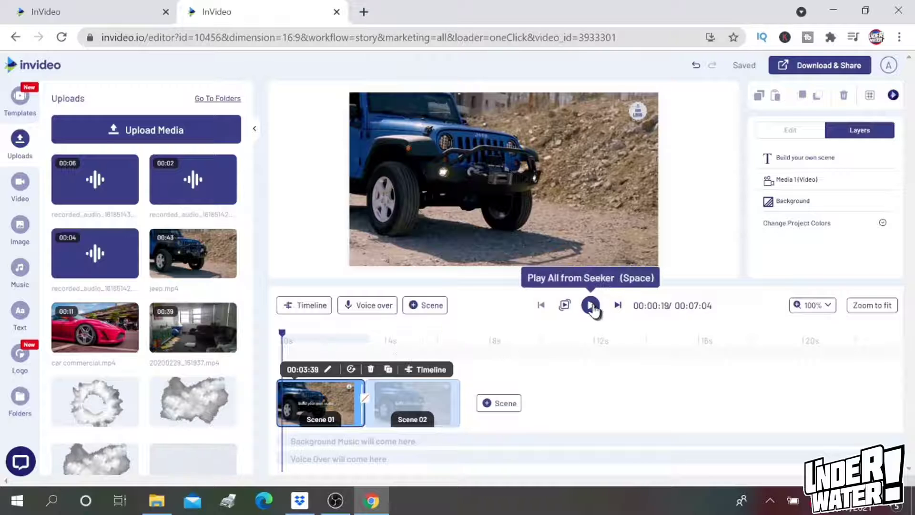
Preview the two scenes and delete the "Build your own scene" text from Scene 02.
{"action": "left_click", "coordinate": [591, 308]}
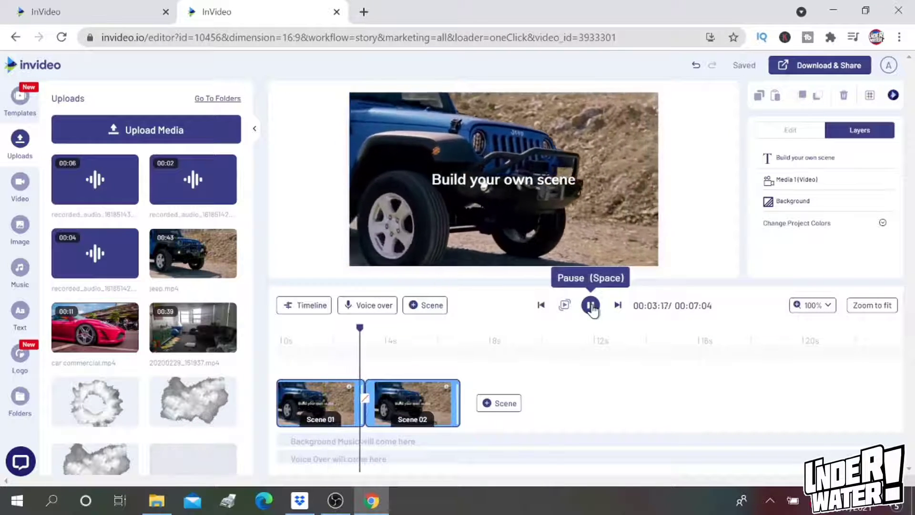
{"action": "left_click", "coordinate": [591, 305]}
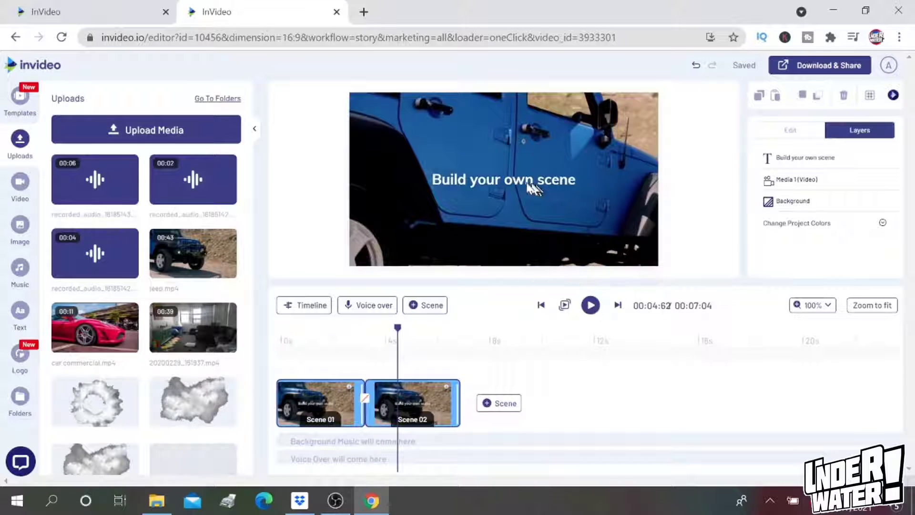
{"action": "left_click", "coordinate": [462, 182]}
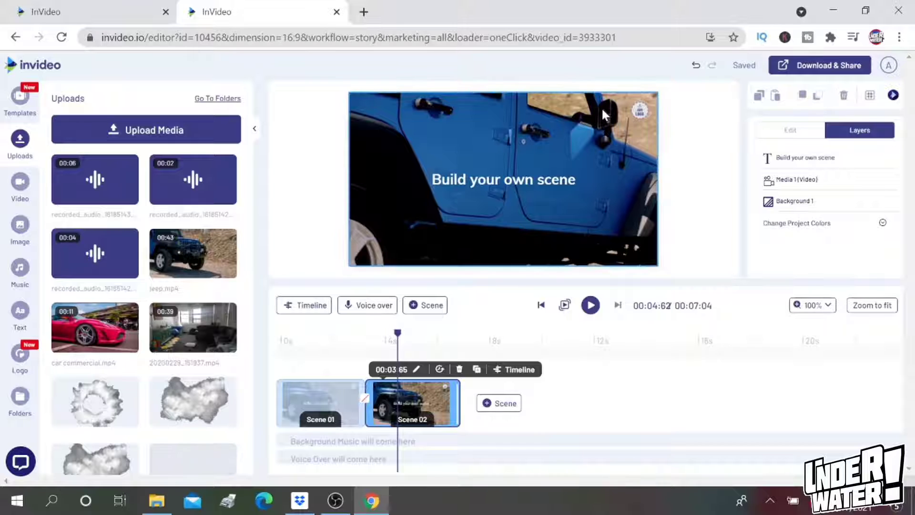
{"action": "left_click", "coordinate": [496, 179]}
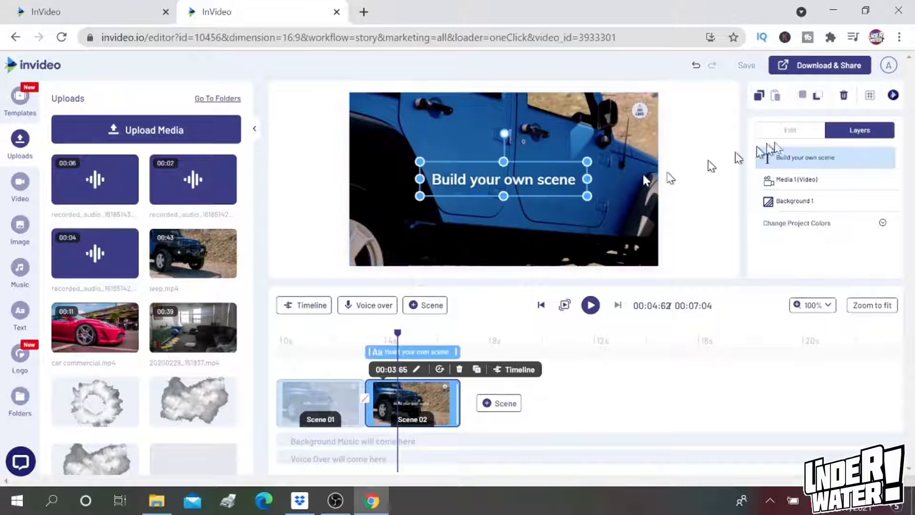
{"action": "left_click", "coordinate": [844, 95]}
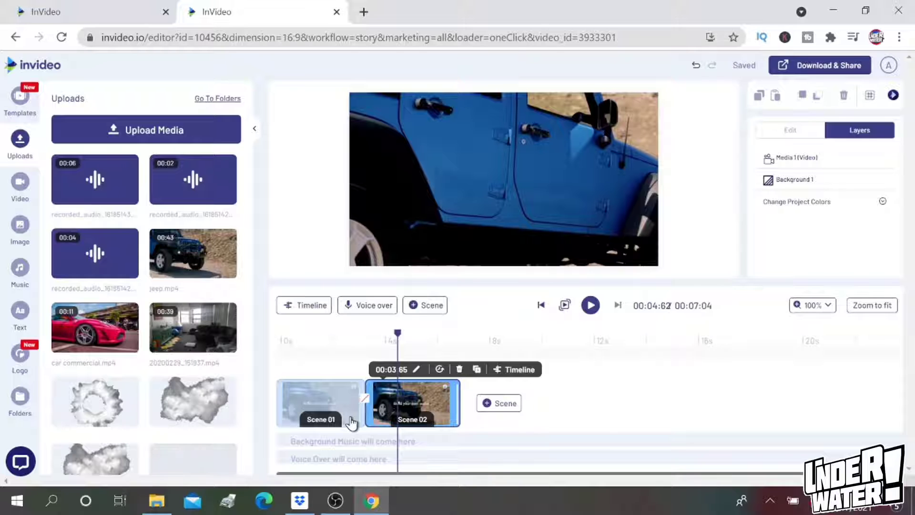
Add a third blank scene and fill it with jeep.mp4 trimmed from about 00:07:48 to 00:10:90.
{"action": "left_click", "coordinate": [497, 406]}
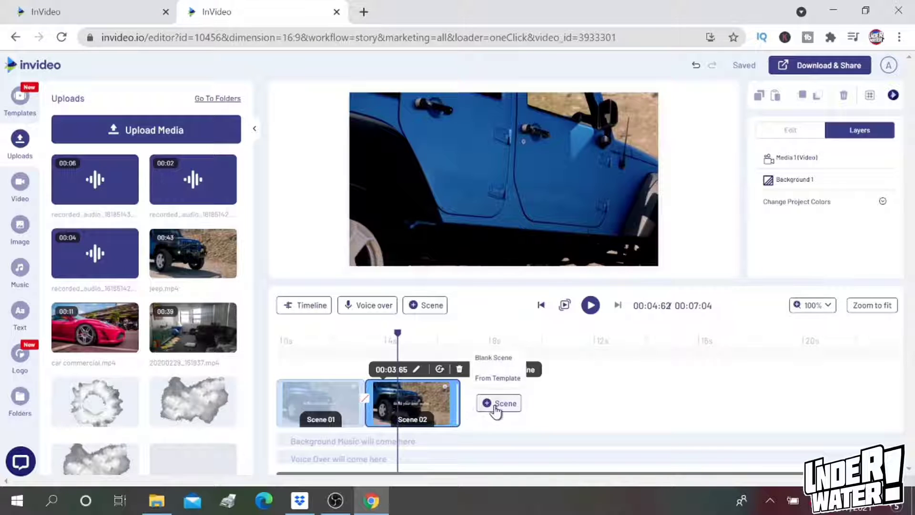
{"action": "left_click", "coordinate": [511, 359]}
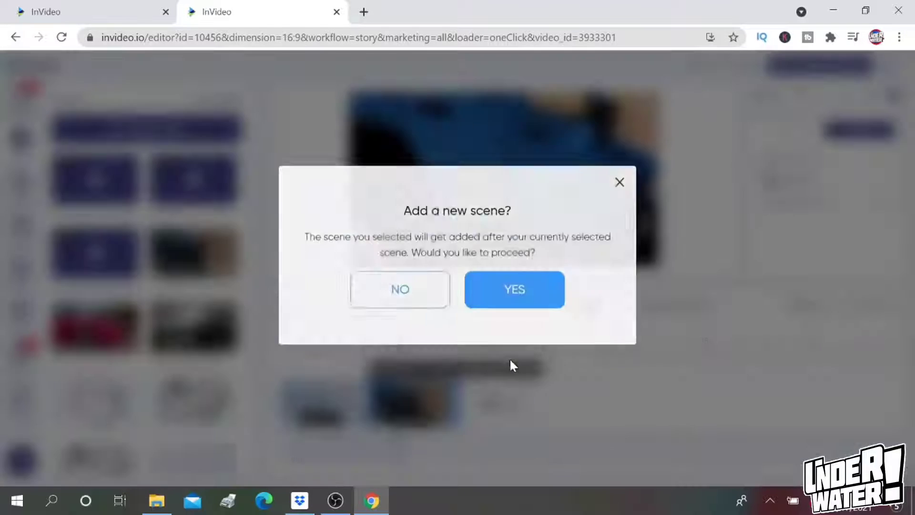
{"action": "left_click", "coordinate": [529, 302]}
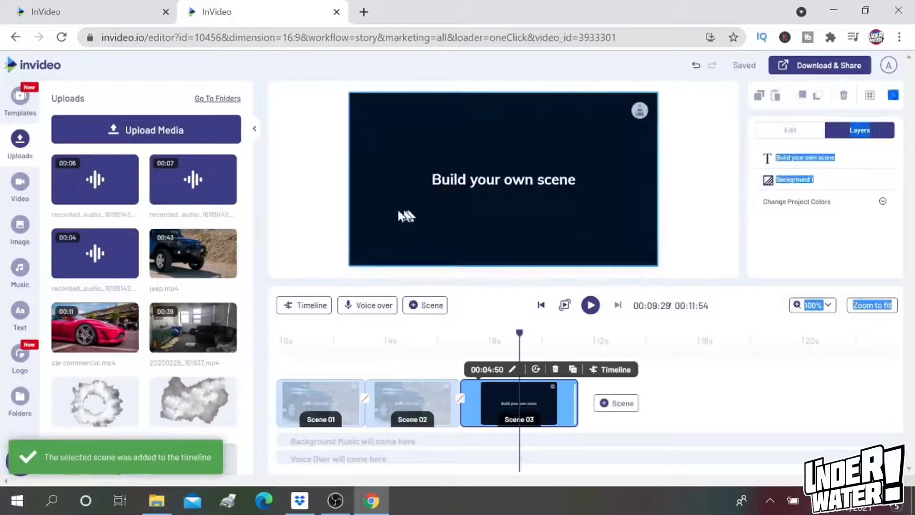
{"action": "left_click_drag", "start_coordinate": [148, 246], "coordinate": [506, 183]}
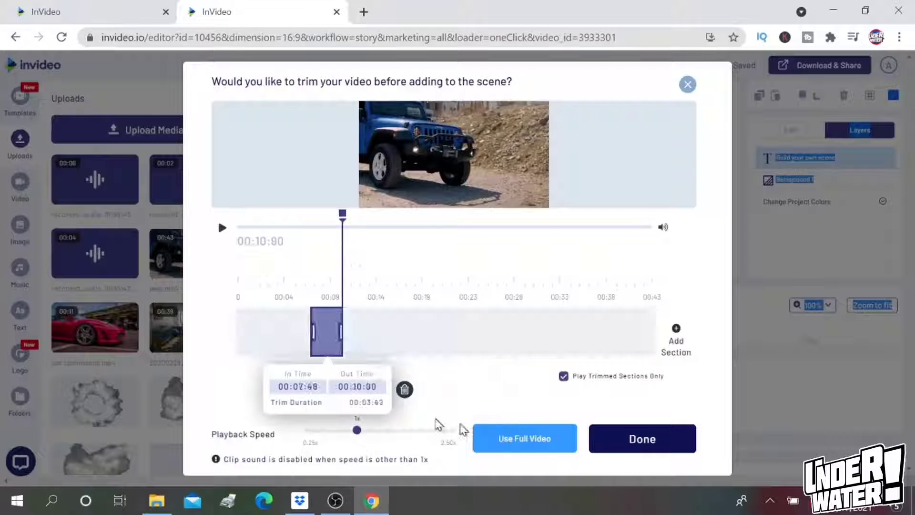
{"action": "left_click", "coordinate": [634, 444]}
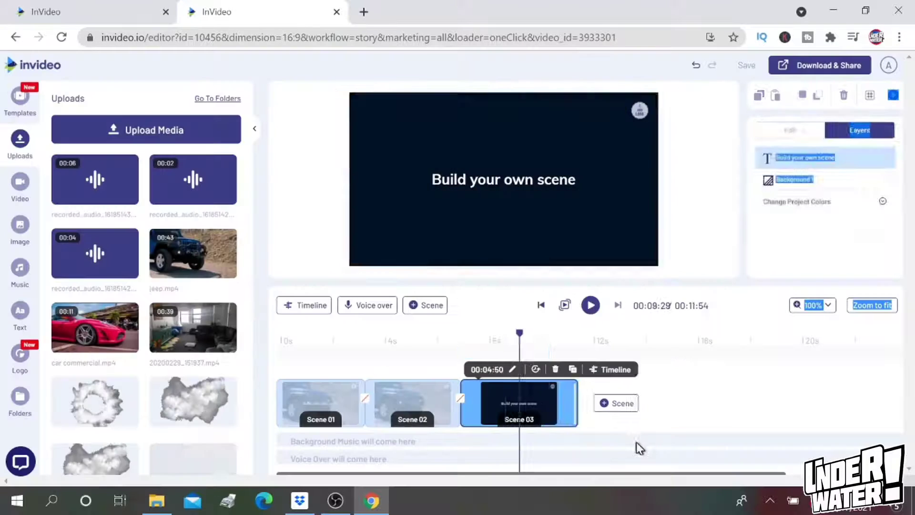
Add a fourth blank scene and fill it with the next section of jeep.mp4, trimmed to about 4.25 seconds.
{"action": "left_click", "coordinate": [588, 403]}
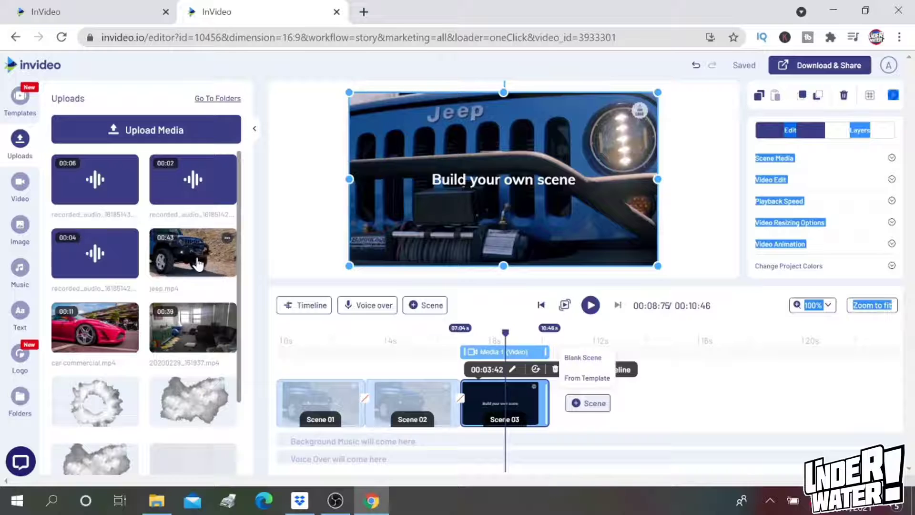
{"action": "left_click", "coordinate": [418, 329]}
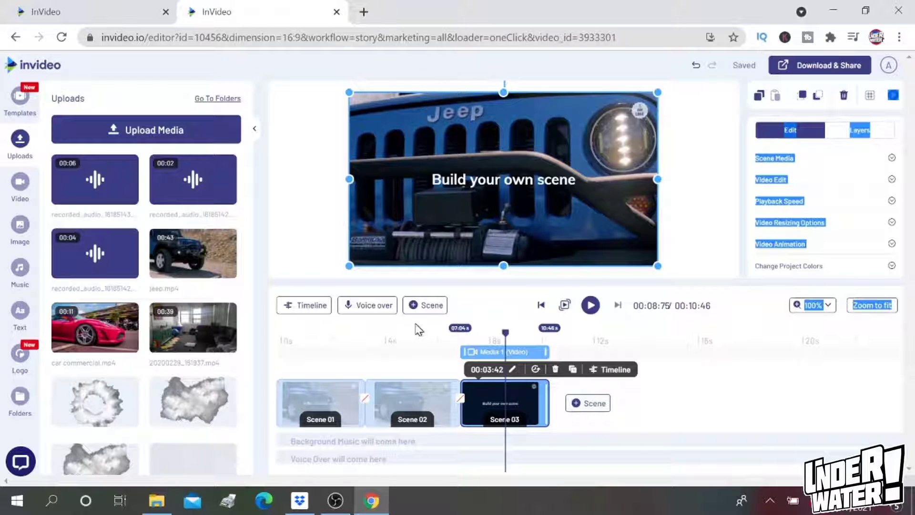
{"action": "mouse_move", "coordinate": [589, 403]}
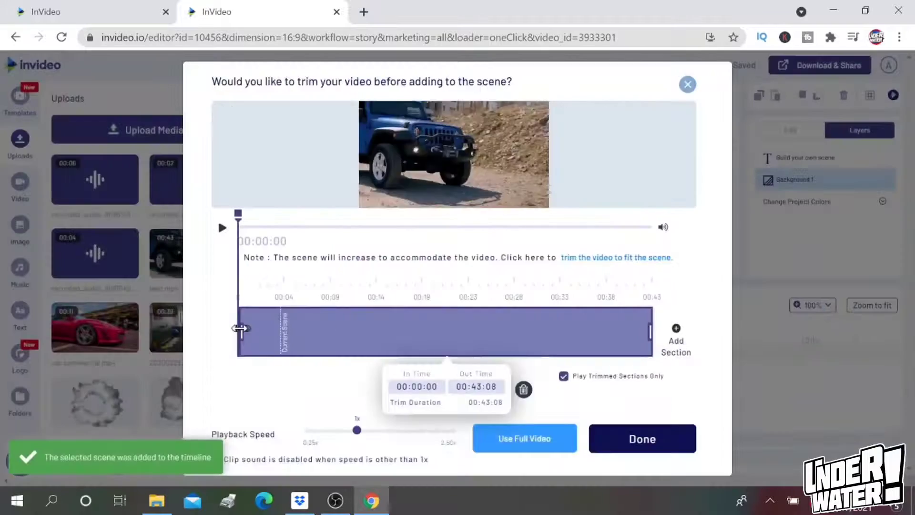
{"action": "left_click_drag", "start_coordinate": [241, 327], "coordinate": [441, 331]}
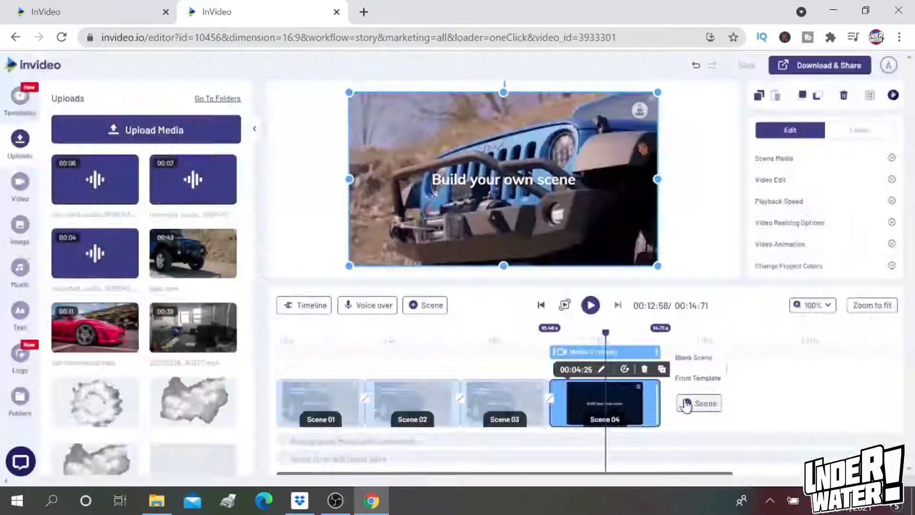
Add a fifth blank scene and fill it with a short section of jeep.mp4 starting at about 00:14:62.
{"action": "left_click", "coordinate": [685, 404]}
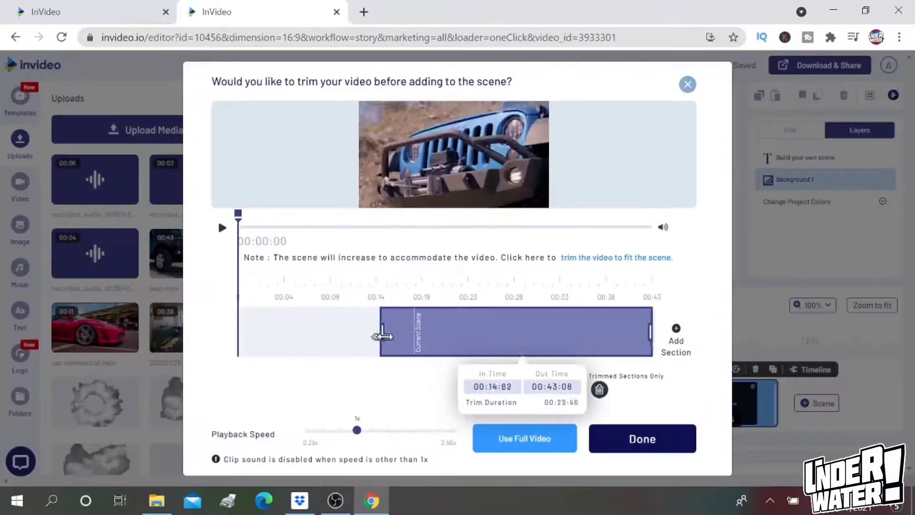
{"action": "left_click_drag", "start_coordinate": [378, 332], "coordinate": [384, 332]}
{"action": "left_click_drag", "start_coordinate": [650, 333], "coordinate": [419, 324]}
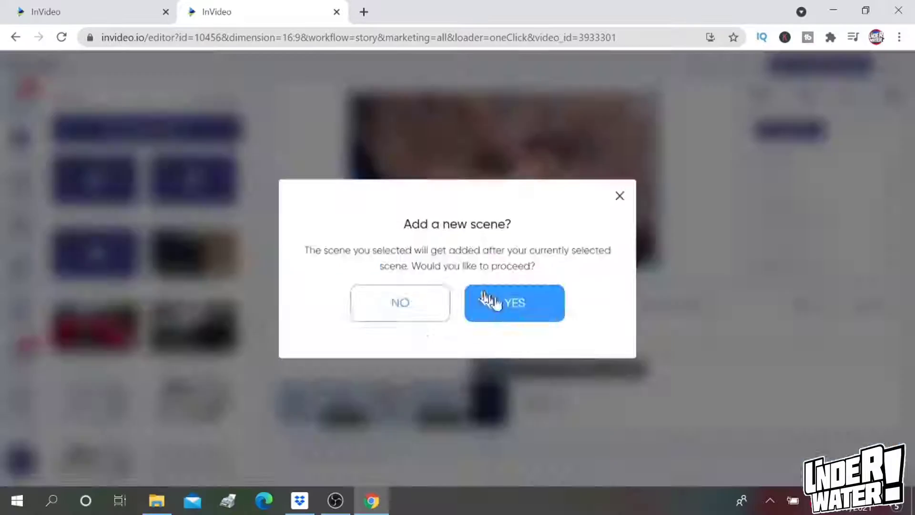
Add a sixth blank scene and trim jeep.mp4 for it from about 00:18:64 to 00:21:09.
{"action": "left_click", "coordinate": [490, 302]}
{"action": "left_click_drag", "start_coordinate": [373, 327], "coordinate": [419, 328]}
{"action": "left_click_drag", "start_coordinate": [649, 329], "coordinate": [453, 347]}
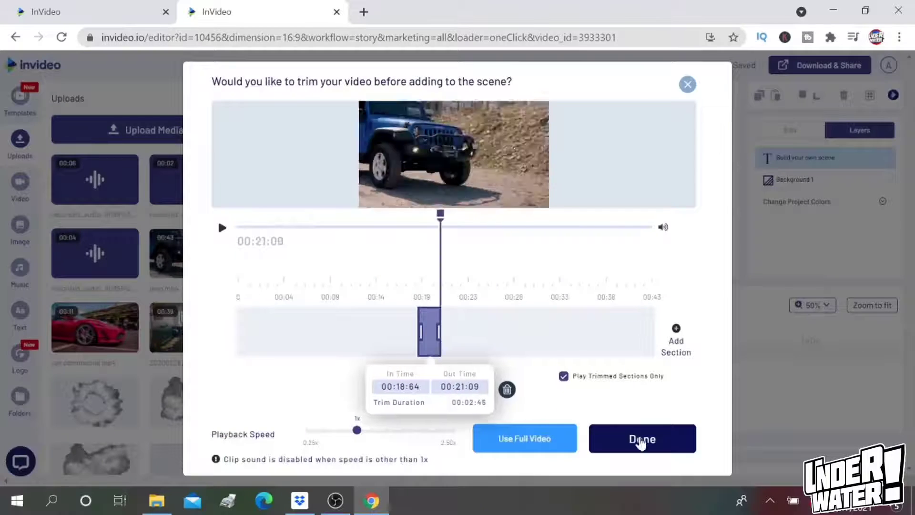
Preview the assembled scenes and apply a Fade transition between Scene 01 and Scene 02.
{"action": "left_click", "coordinate": [591, 305]}
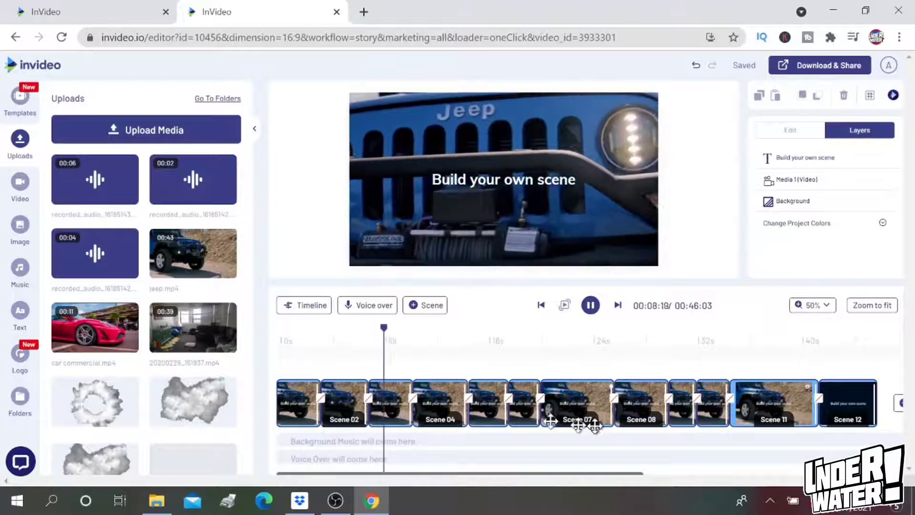
{"action": "left_click", "coordinate": [317, 396]}
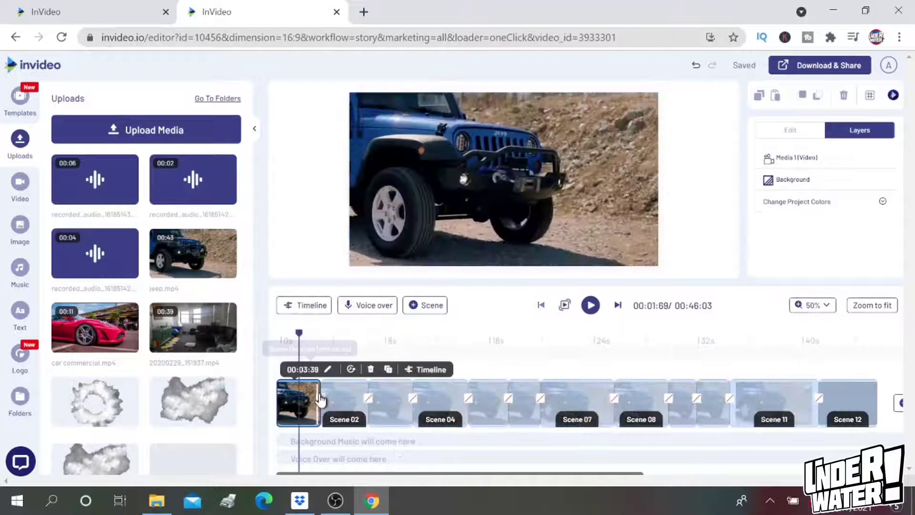
{"action": "left_click", "coordinate": [320, 399]}
{"action": "left_click", "coordinate": [392, 151]}
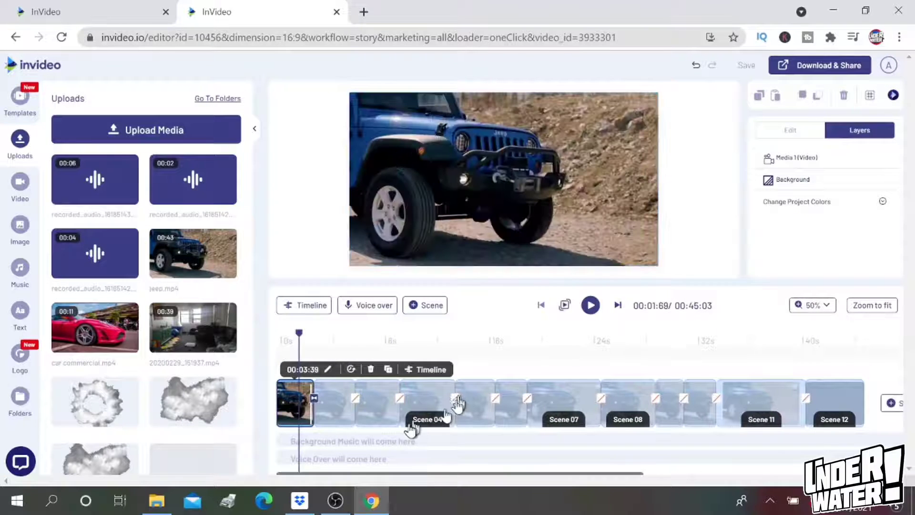
Apply the Fade transition between Scene 02 and Scene 03 and at the following cuts, including between Scene 08 and Scene 09.
{"action": "left_click", "coordinate": [354, 400]}
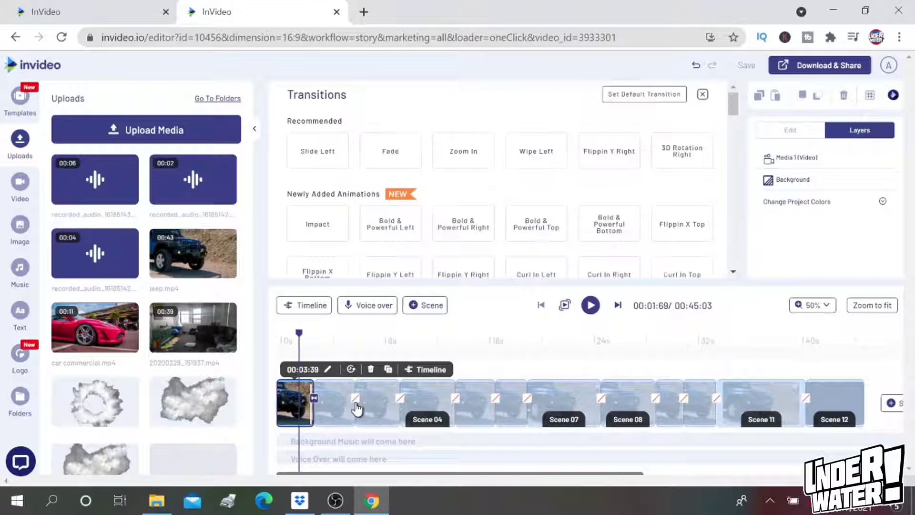
{"action": "mouse_move", "coordinate": [408, 164]}
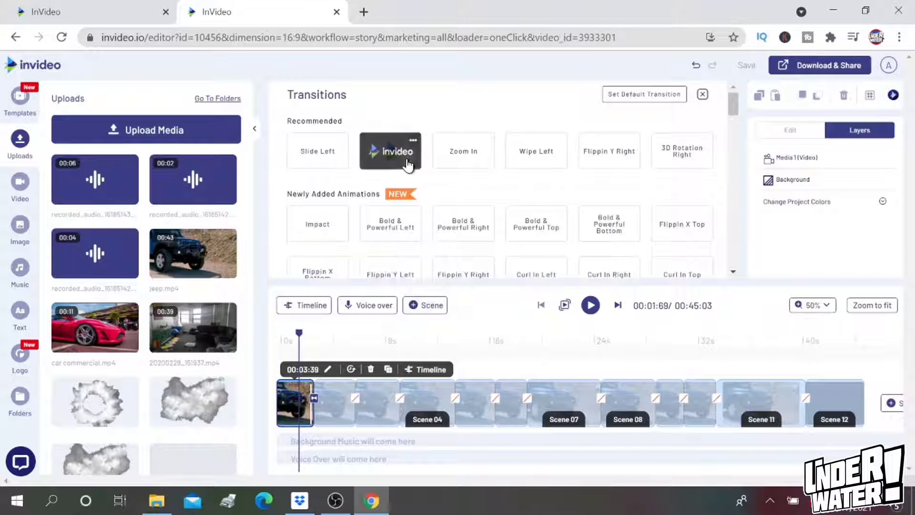
{"action": "left_click", "coordinate": [408, 165]}
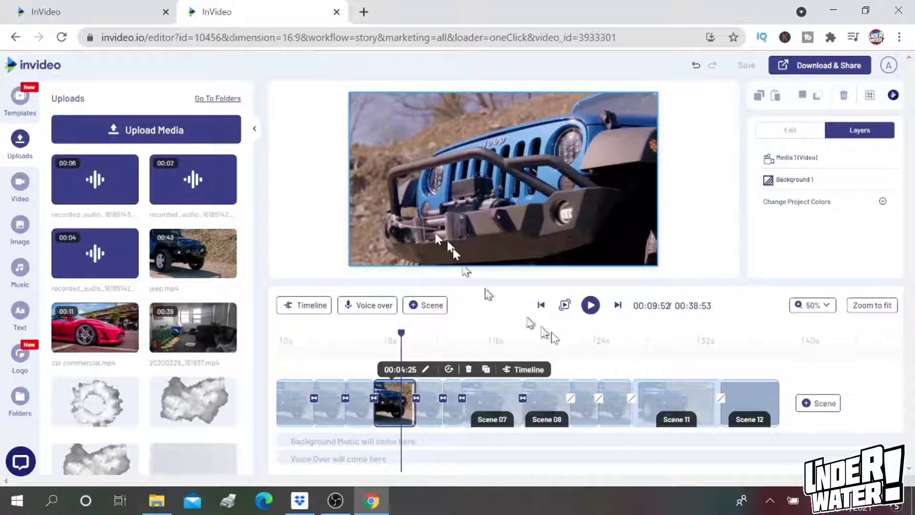
{"action": "left_click", "coordinate": [569, 399]}
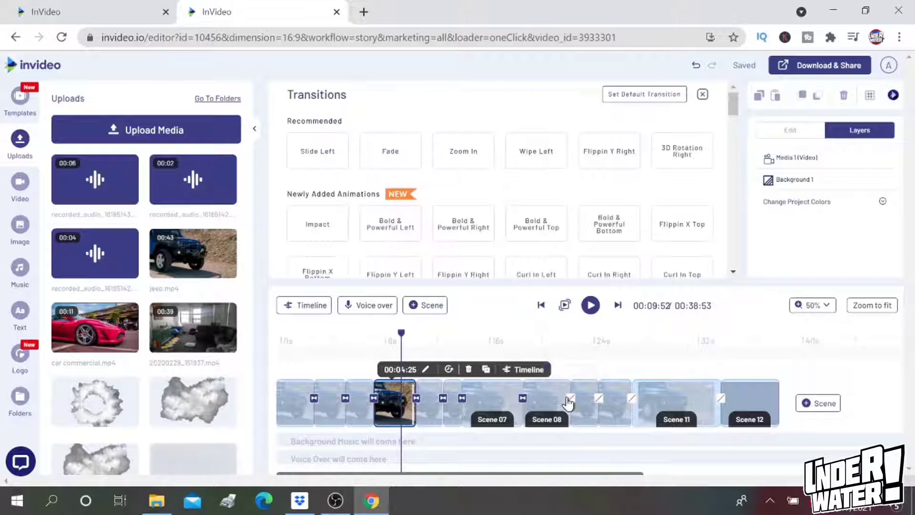
{"action": "mouse_move", "coordinate": [408, 148]}
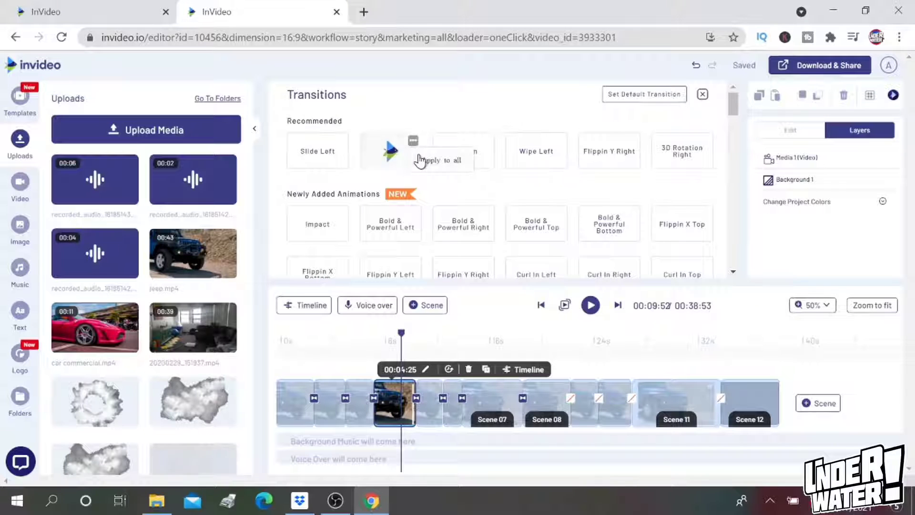
{"action": "left_click", "coordinate": [420, 161]}
Preview the transitions between the scenes and return the playhead to the start of the timeline.
{"action": "left_click", "coordinate": [364, 329]}
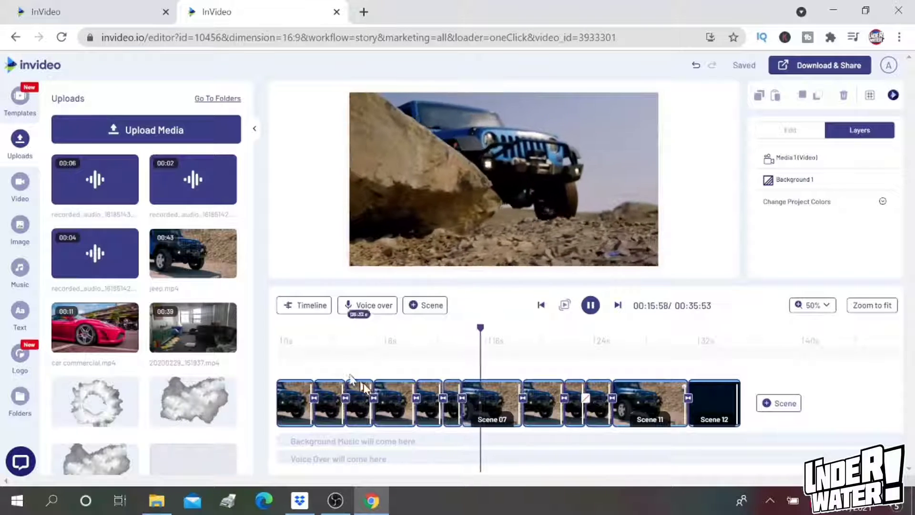
{"action": "left_click", "coordinate": [590, 305]}
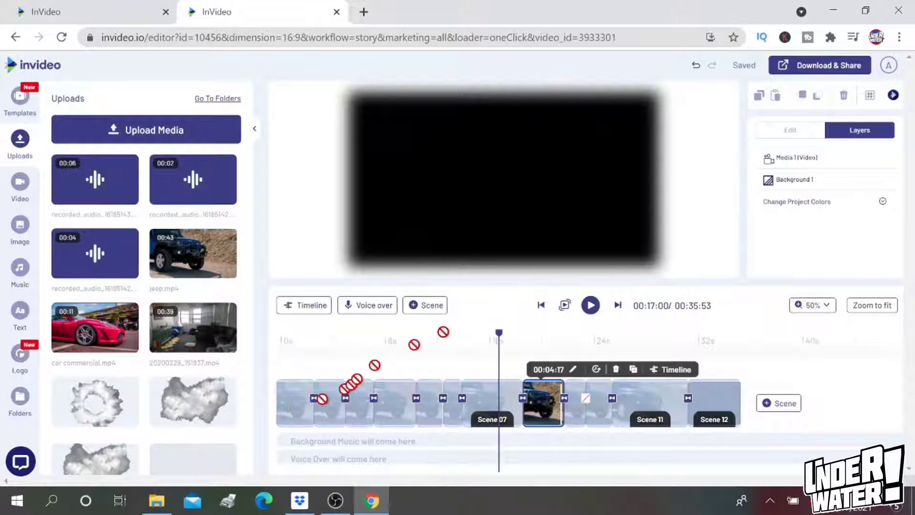
{"action": "left_click_drag", "start_coordinate": [444, 332], "coordinate": [275, 341]}
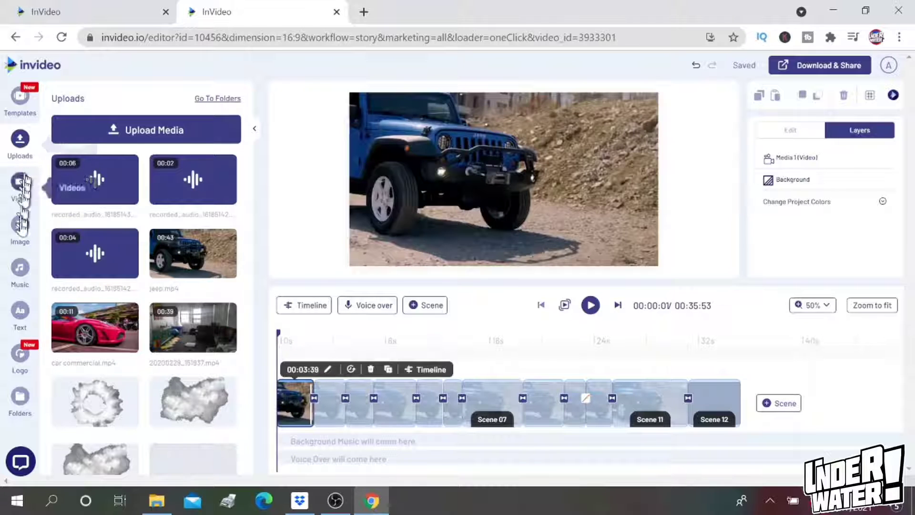
Add a heading to Scene 01 and replace its placeholder text with "th".
{"action": "left_click", "coordinate": [21, 316]}
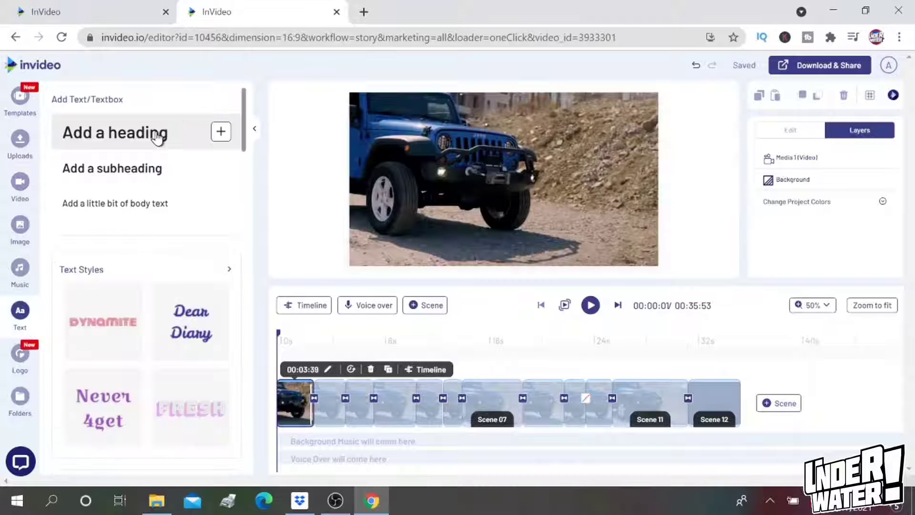
{"action": "left_click", "coordinate": [158, 138]}
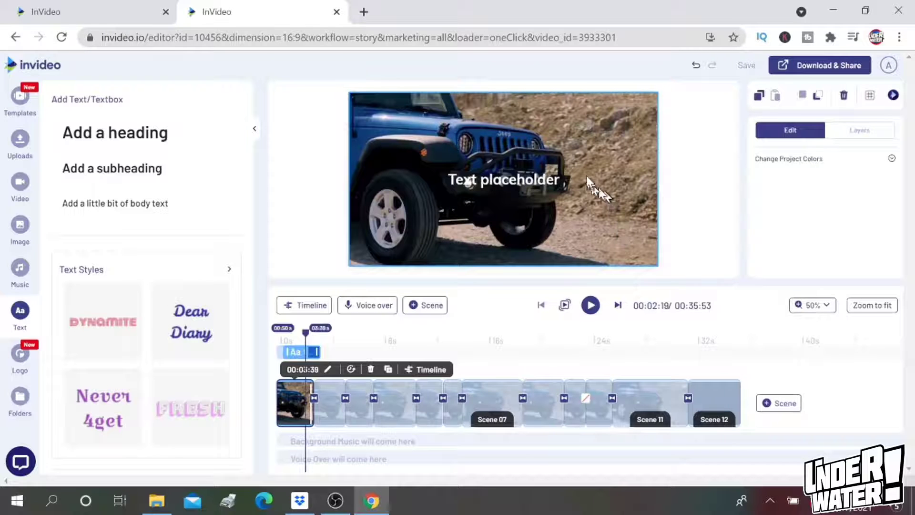
{"action": "left_click", "coordinate": [543, 176]}
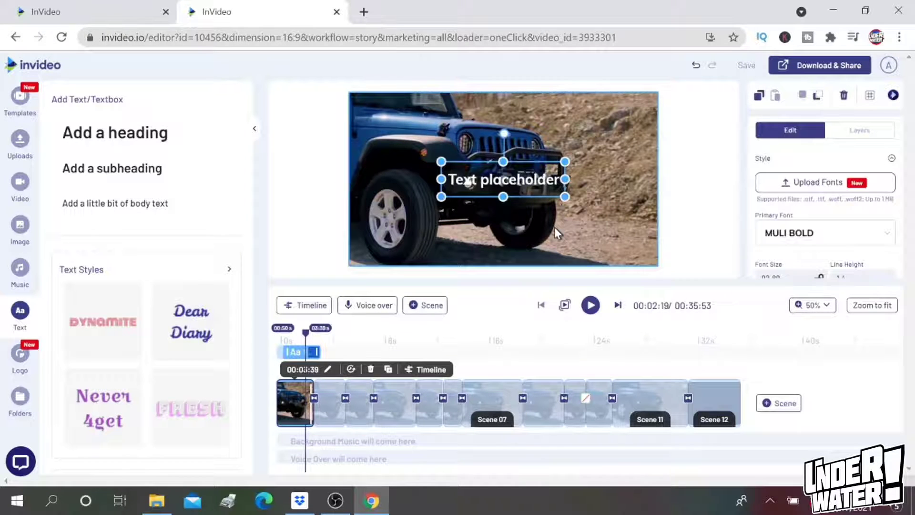
{"action": "key", "text": "BackSpace"}
{"action": "key", "text": "BackSpace"}
{"action": "key", "text": "BackSpace"}
{"action": "key", "text": "BackSpace"}
{"action": "key", "text": "BackSpace"}
{"action": "key", "text": "BackSpace"}
{"action": "key", "text": "BackSpace"}
{"action": "key", "text": "BackSpace"}
{"action": "key", "text": "BackSpace"}
{"action": "key", "text": "BackSpace"}
{"action": "key", "text": "BackSpace"}
{"action": "key", "text": "BackSpace"}
{"action": "key", "text": "BackSpace"}
{"action": "key", "text": "BackSpace"}
{"action": "key", "text": "BackSpace"}
{"action": "key", "text": "BackSpace"}
{"action": "type", "text": "th"}
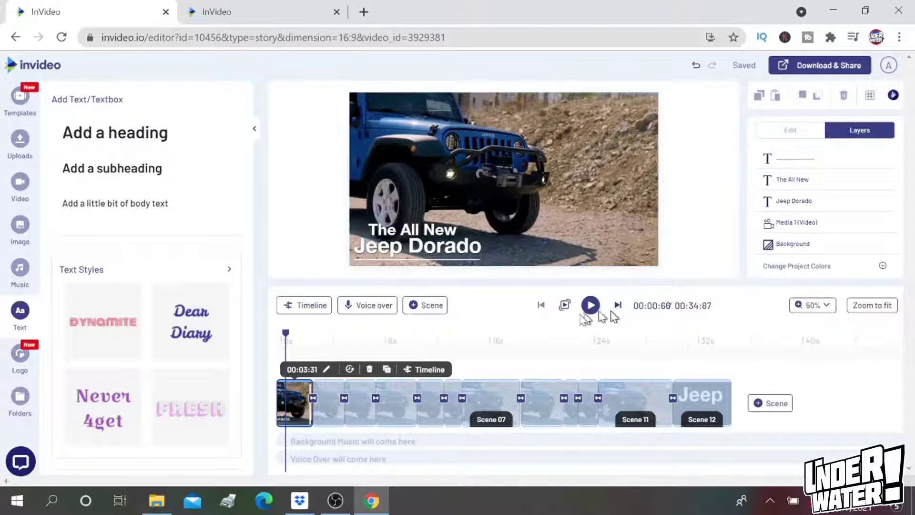
Preview the opening "The All New Jeep Dorado" title in Scene 01 from the start of the timeline.
{"action": "left_click_drag", "start_coordinate": [286, 340], "coordinate": [277, 339]}
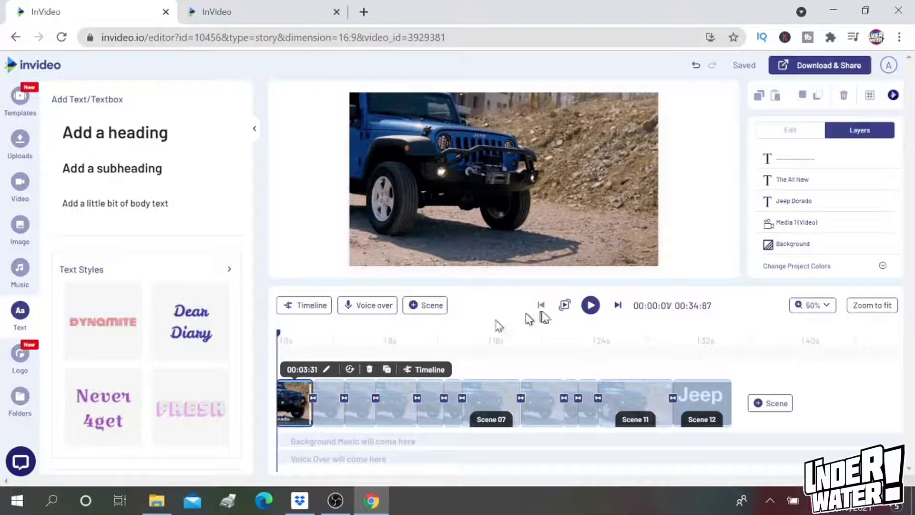
{"action": "left_click", "coordinate": [585, 309]}
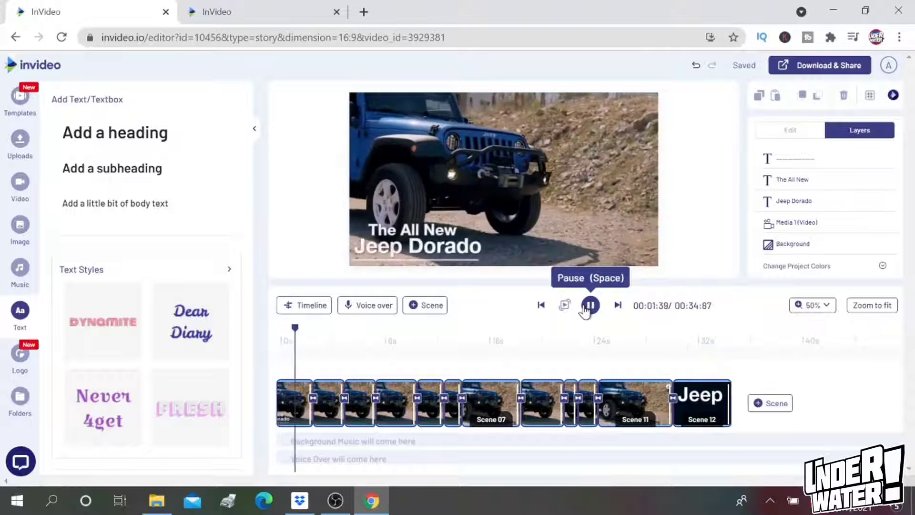
{"action": "left_click", "coordinate": [586, 307]}
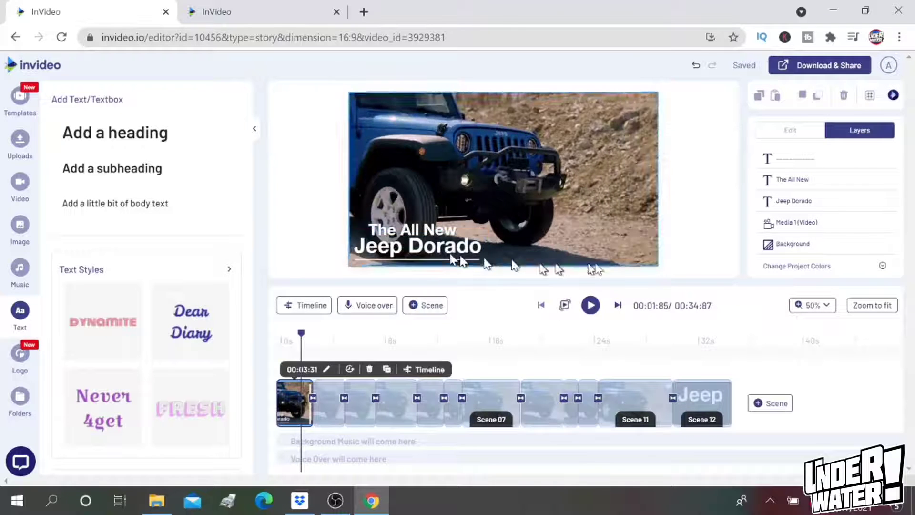
Examine the In and Out animation settings of the "Jeep Dorado" text in Scene 01 and the closing text in Scene 12.
{"action": "left_click", "coordinate": [467, 224]}
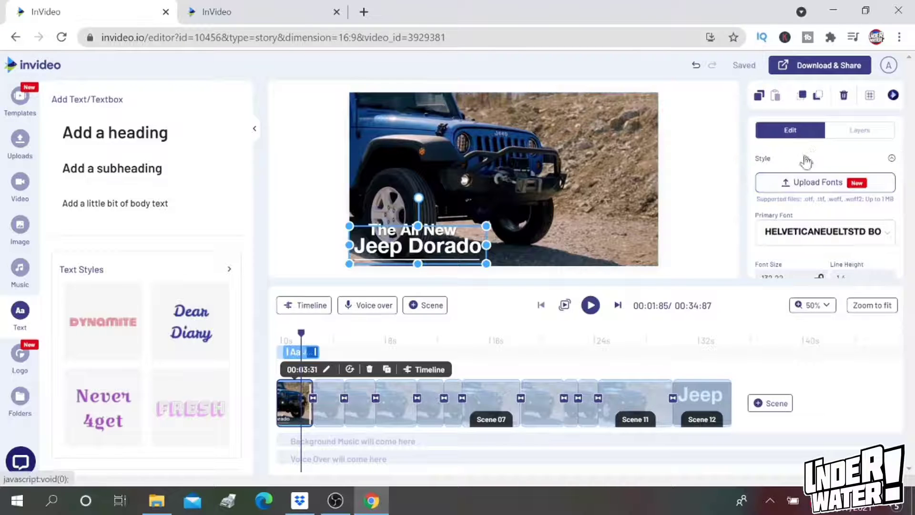
{"action": "scroll", "coordinate": [840, 213], "scroll_direction": "down", "scroll_amount": 5}
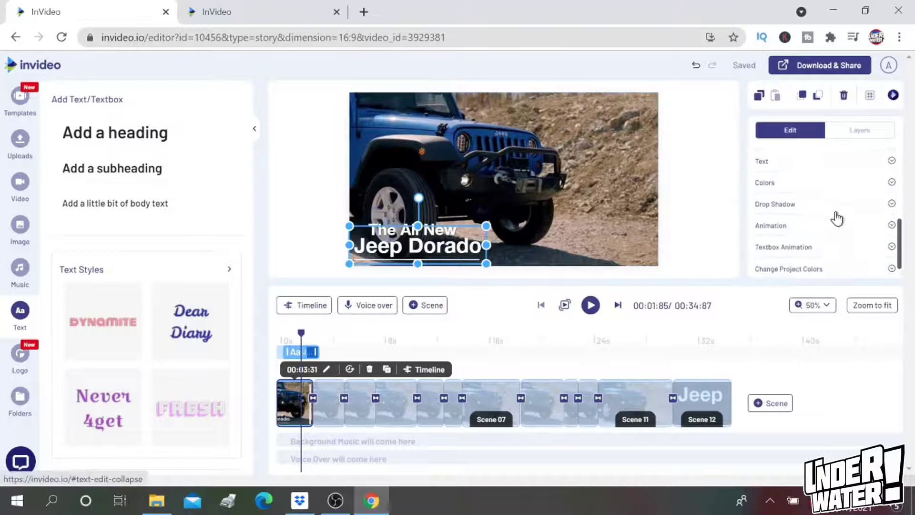
{"action": "left_click", "coordinate": [772, 224]}
{"action": "scroll", "coordinate": [772, 228], "scroll_direction": "down", "scroll_amount": 2}
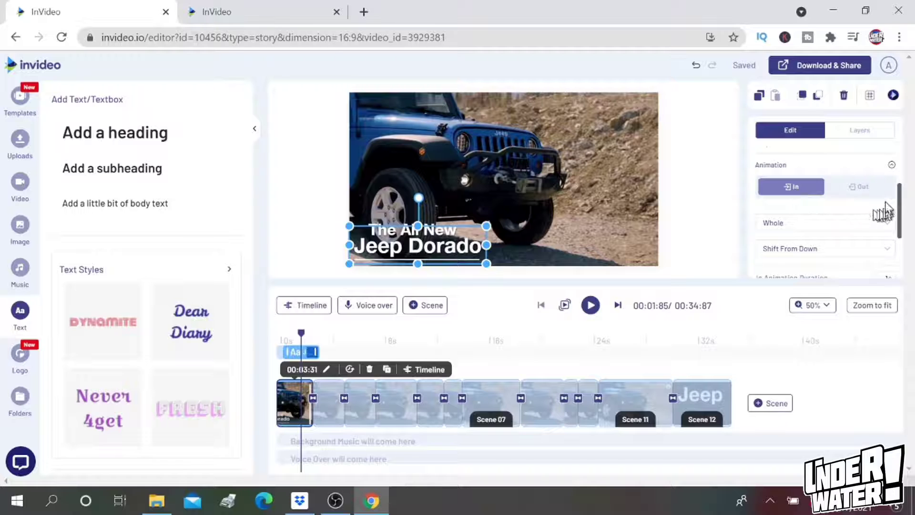
{"action": "left_click", "coordinate": [876, 190]}
{"action": "scroll", "coordinate": [876, 199], "scroll_direction": "down", "scroll_amount": 1}
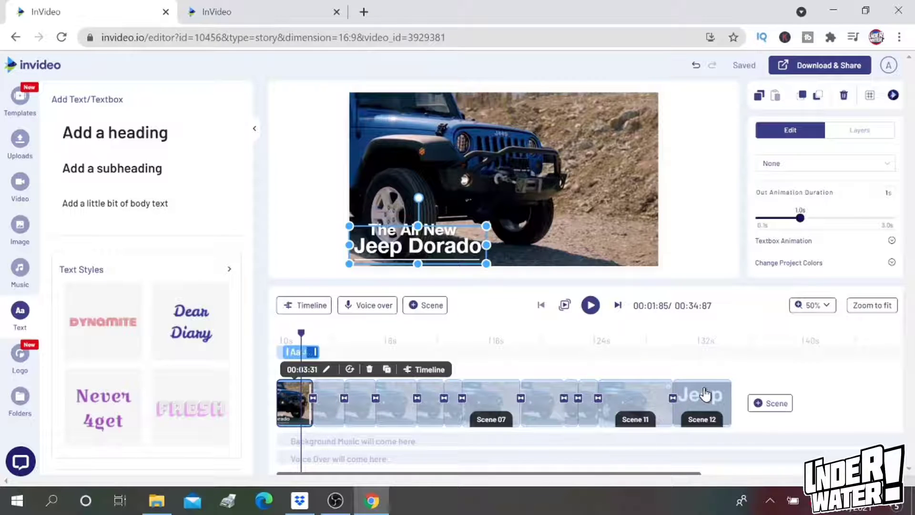
{"action": "left_click", "coordinate": [701, 393]}
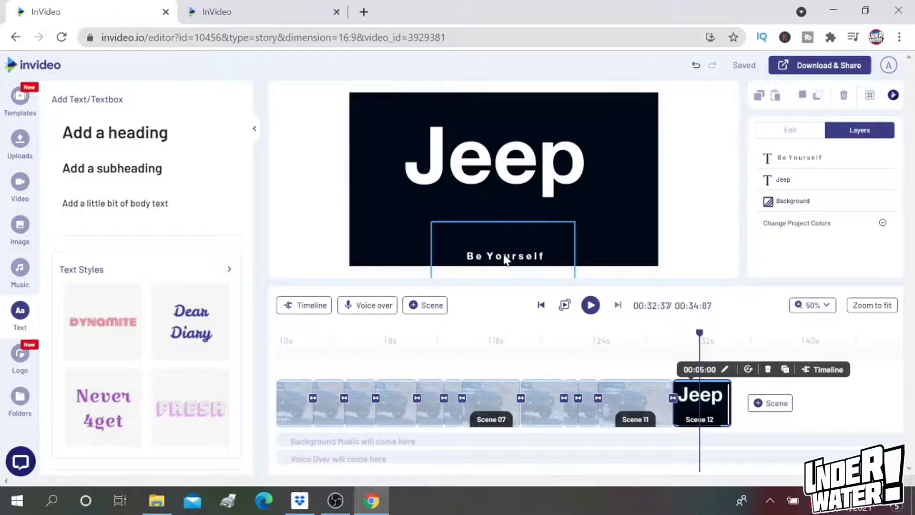
Return to the start of the video and add the Rock track "Stomp No Vocals" as background music.
{"action": "left_click", "coordinate": [540, 305]}
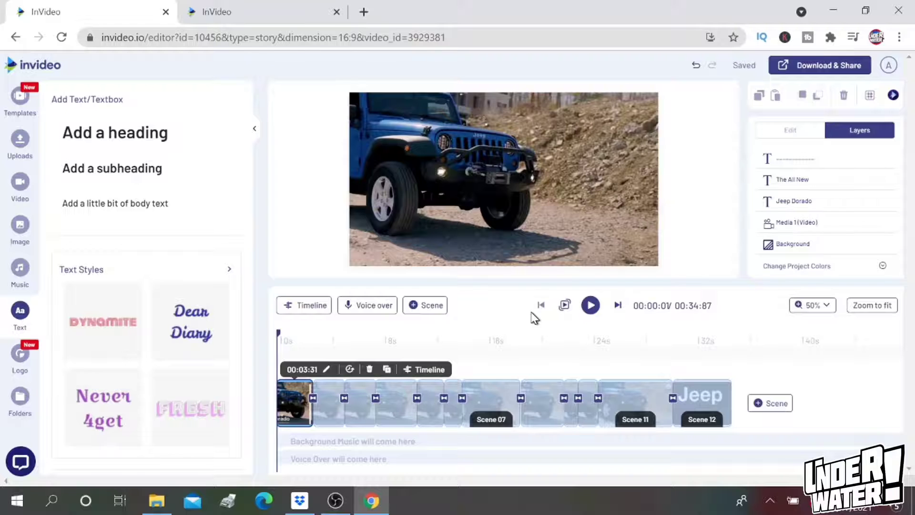
{"action": "left_click", "coordinate": [28, 265]}
{"action": "left_click", "coordinate": [95, 214]}
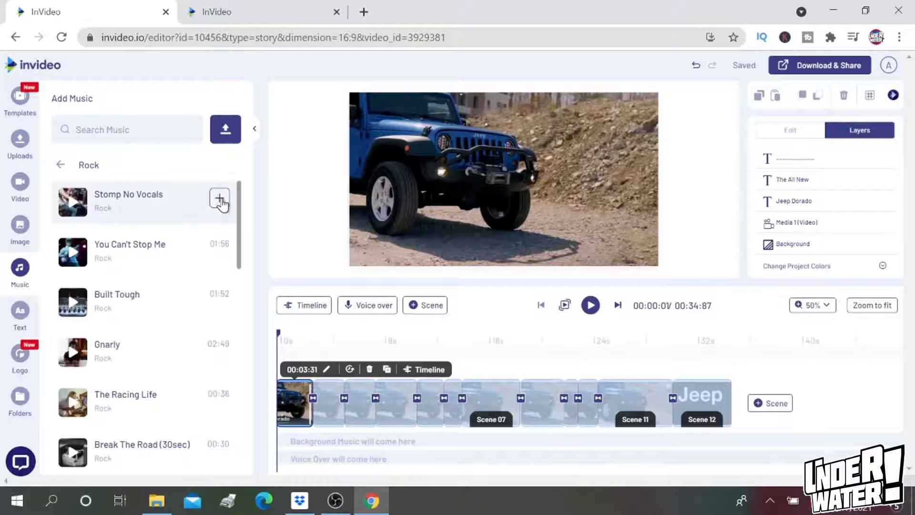
{"action": "left_click", "coordinate": [221, 200]}
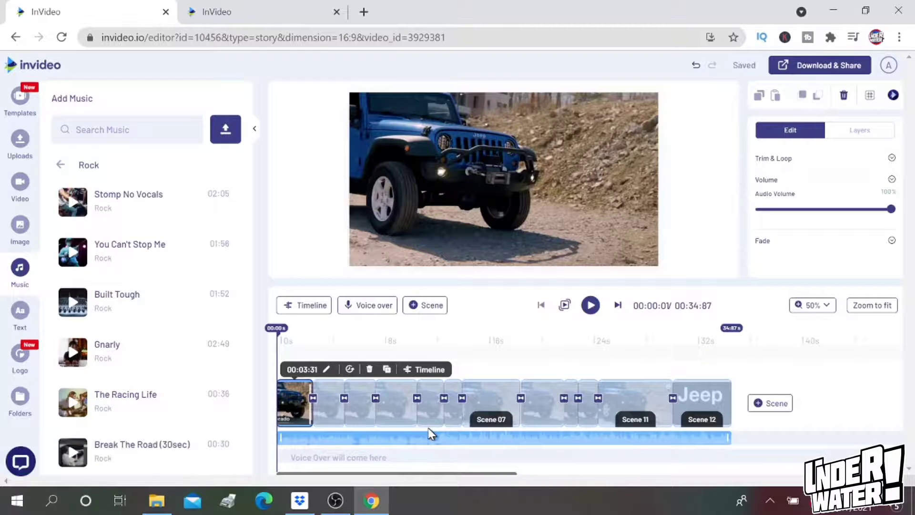
Preview the video with its music from about 13 seconds and export it at 1080p.
{"action": "left_click", "coordinate": [447, 341]}
{"action": "left_click", "coordinate": [590, 305]}
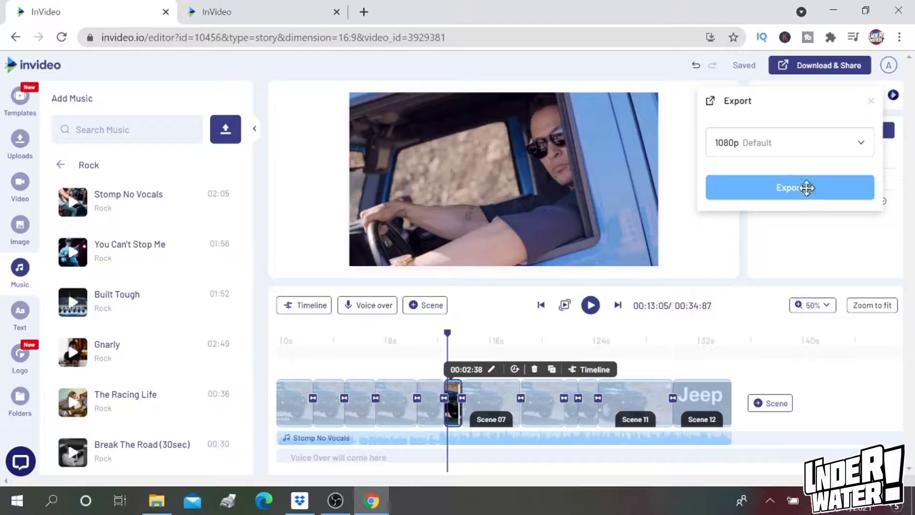
{"action": "left_click", "coordinate": [806, 187]}
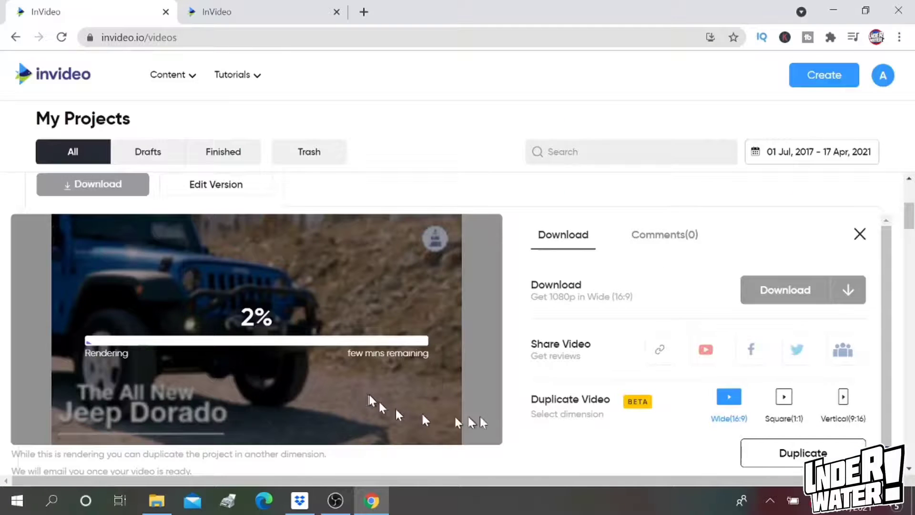